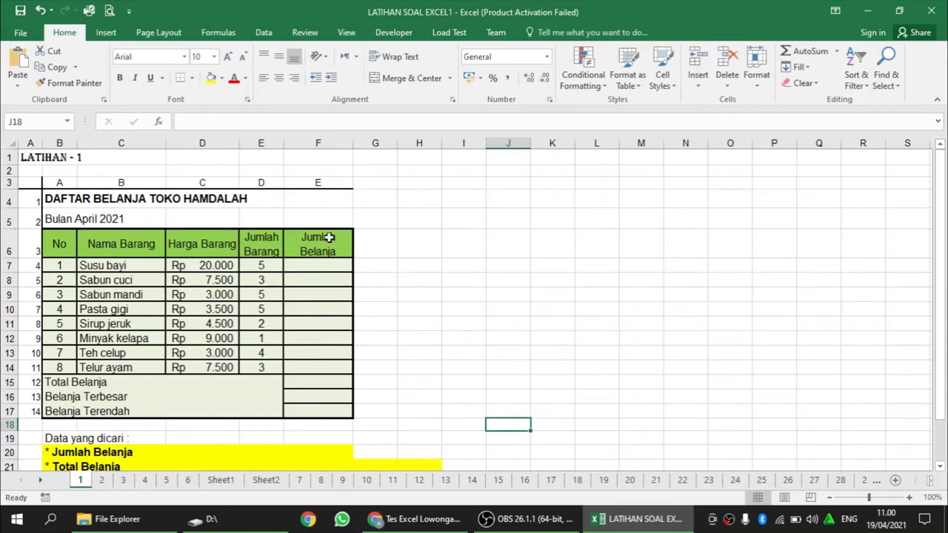
Look over the shopping table, the whole exercise and the list of values to find
scroll(385, 223, "down", 1)
scroll(388, 224, "up", 1)
mouse_move(29, 169)
left_mouse_down()
mouse_move(327, 396)
mouse_move(425, 408)
left_mouse_up()
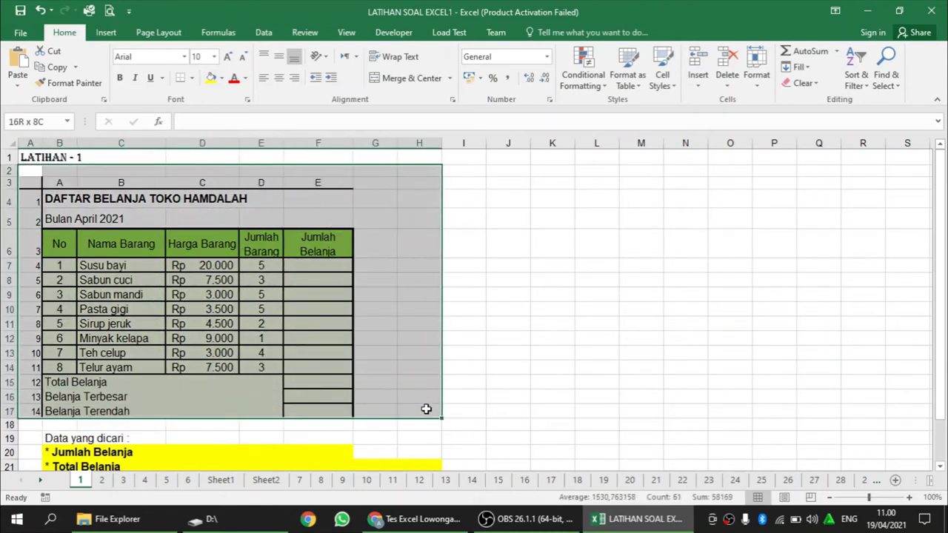
left_click(574, 298)
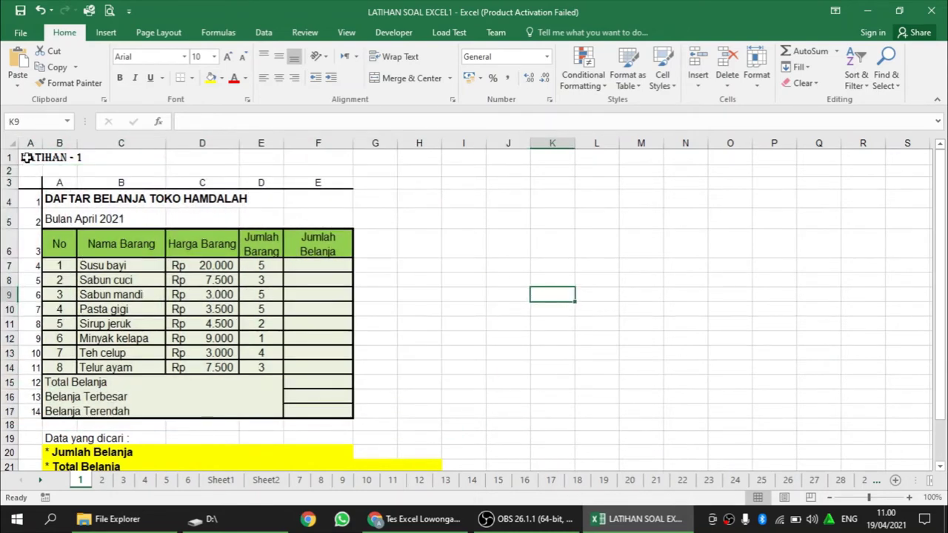
left_click_drag(24, 158, 474, 400)
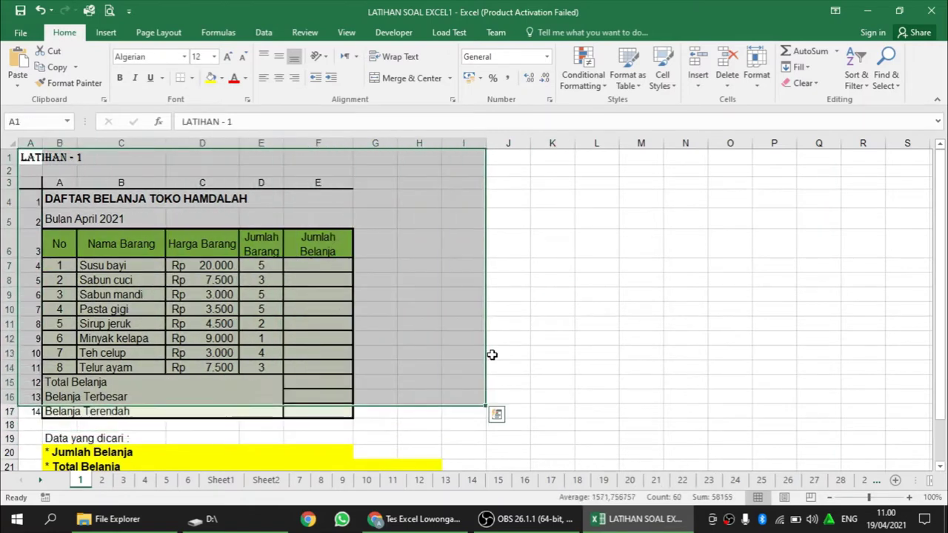
left_click(534, 366)
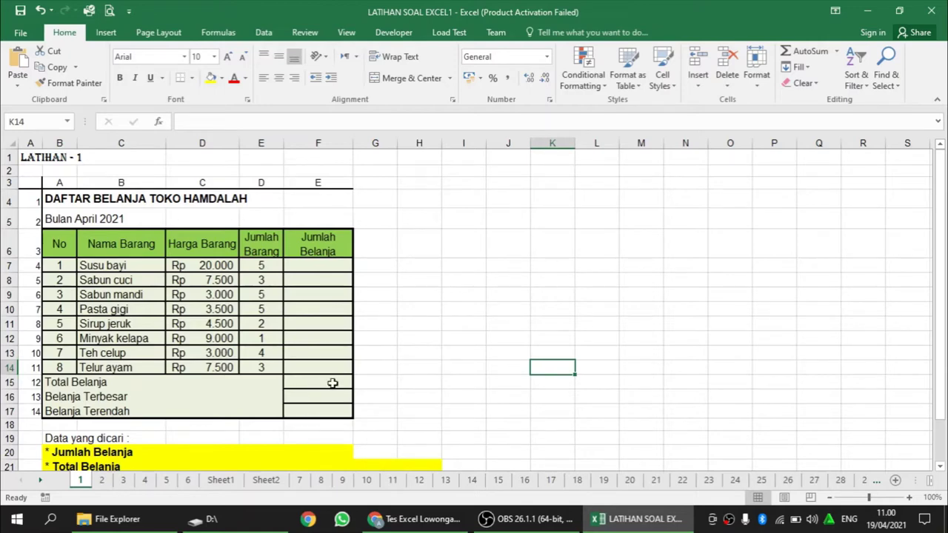
scroll(429, 343, "down", 2)
left_click_drag(41, 328, 438, 400)
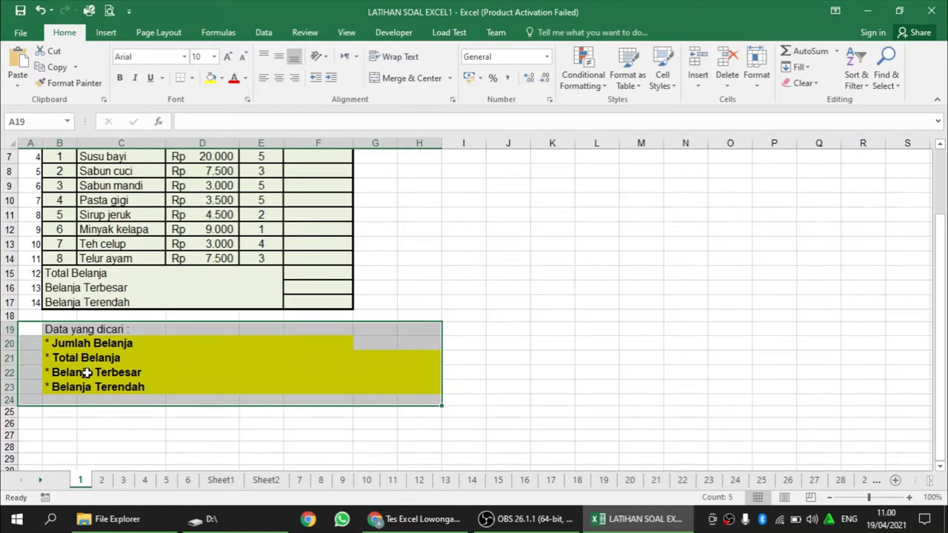
left_click(455, 289)
scroll(434, 270, "up", 2)
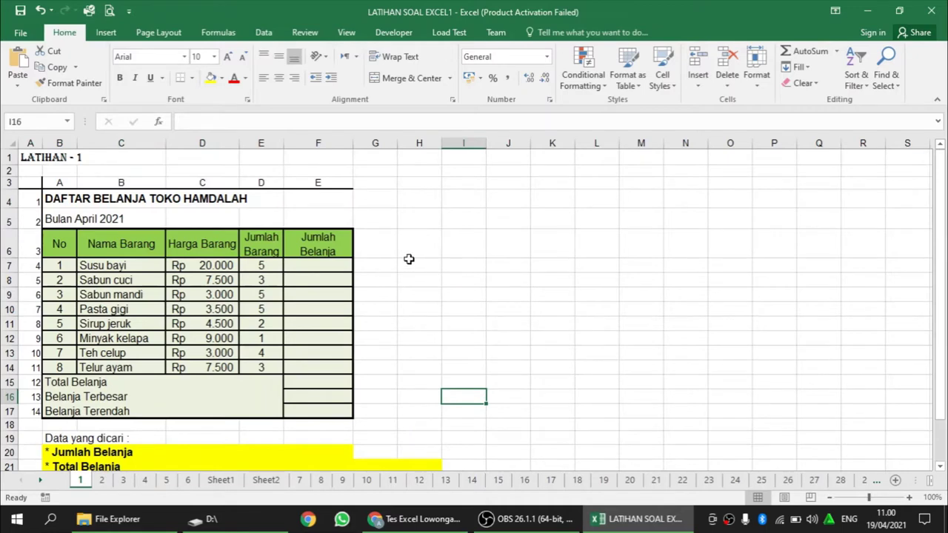
Check the Susu bayi price and quantity cells against the first Jumlah Belanja cell
left_click(317, 269)
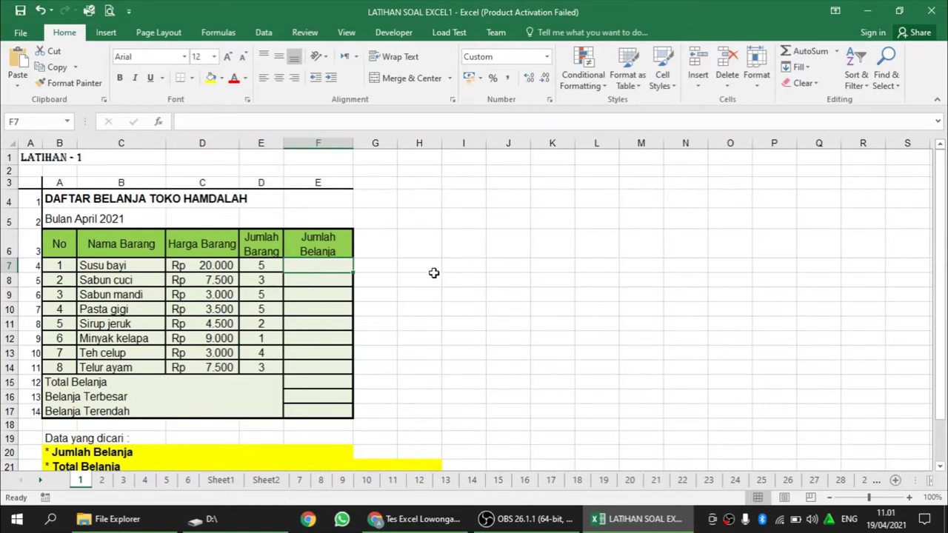
scroll(437, 276, "down", 1)
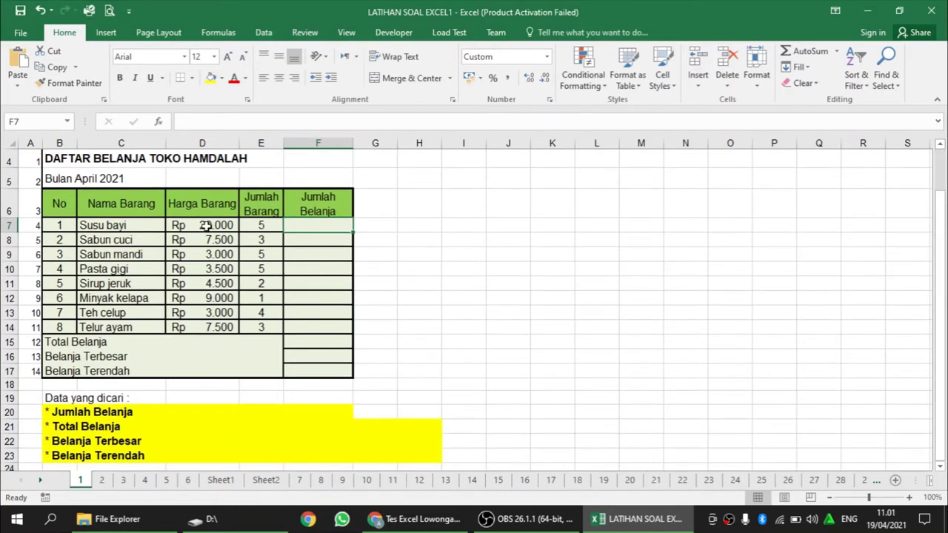
left_click(205, 227)
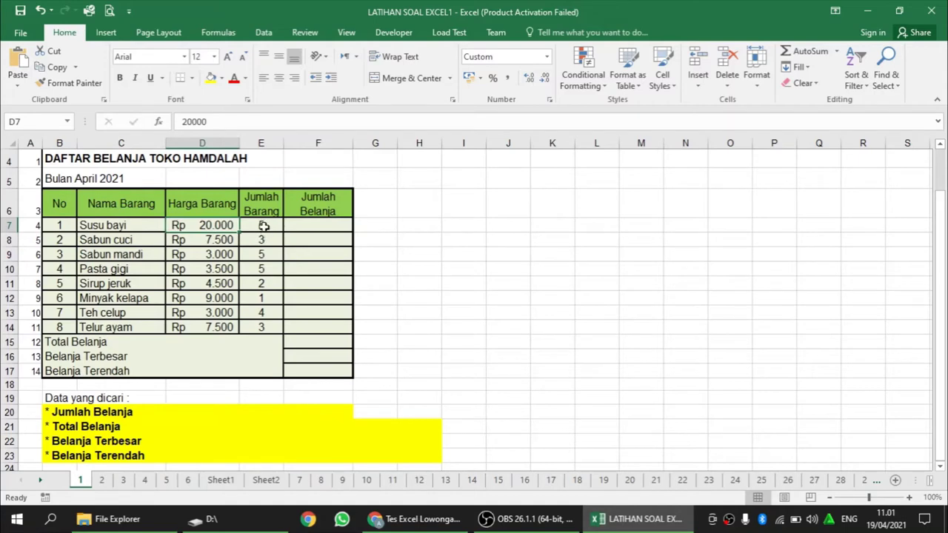
left_click(263, 226)
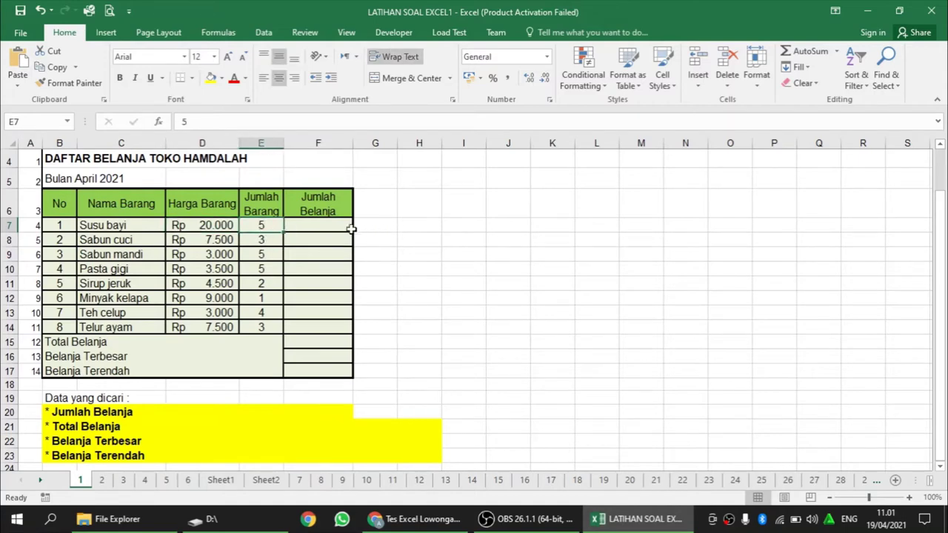
left_click(325, 228)
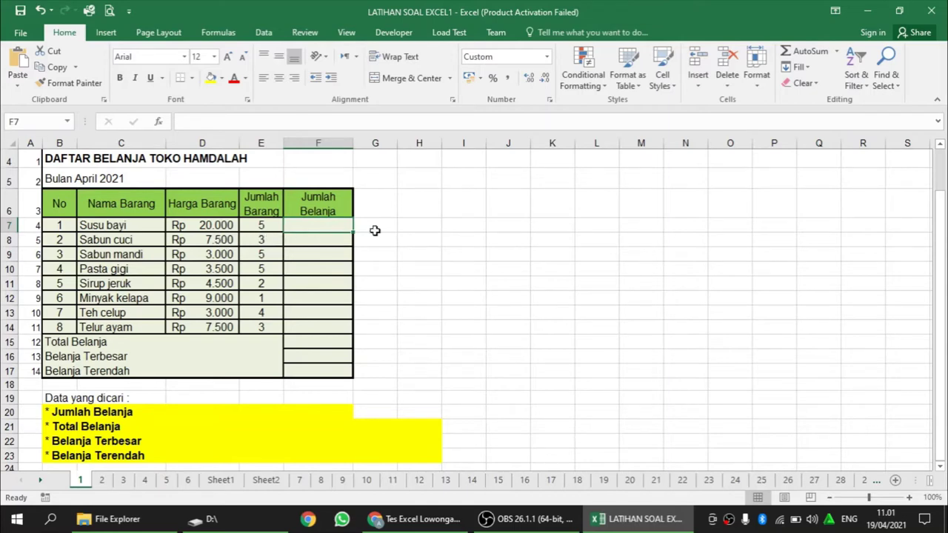
left_click(220, 226)
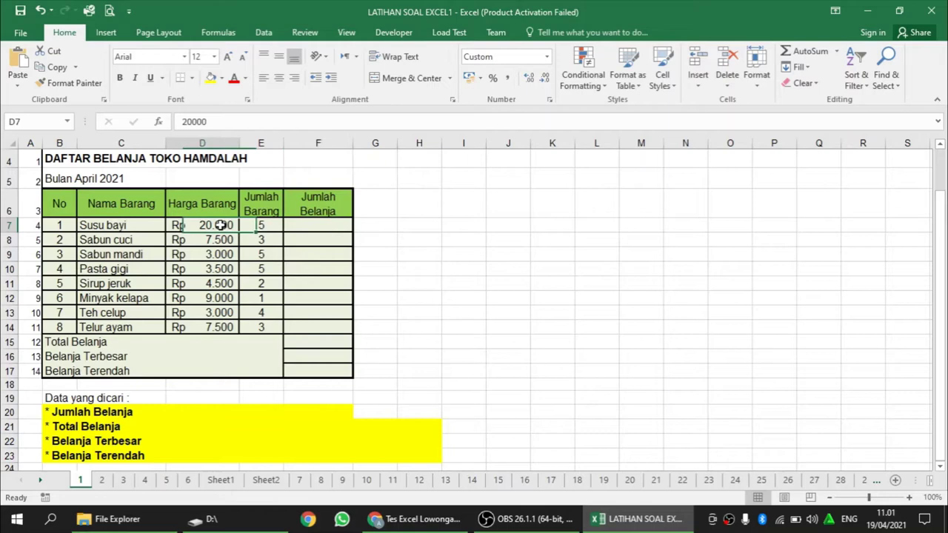
left_click(268, 227)
left_click(442, 237)
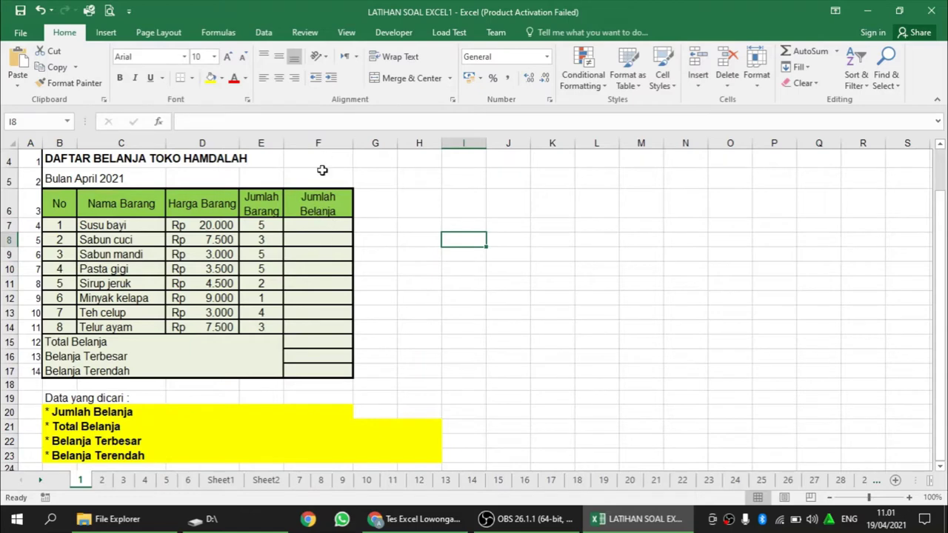
Enter =D7*E7 in F7, giving Rp 100.000 for Susu bayi
left_click(307, 226)
scroll(428, 219, "up", 1)
type("=")
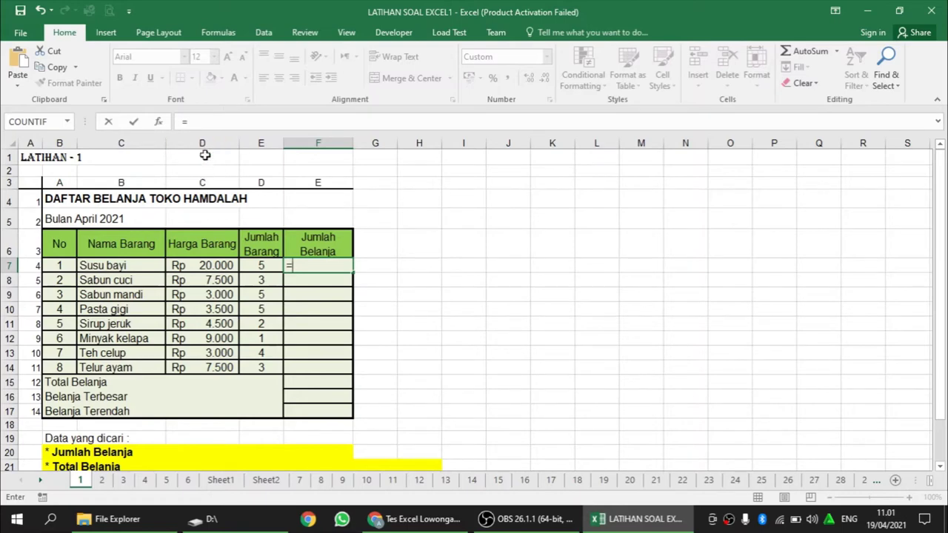
left_click(214, 265)
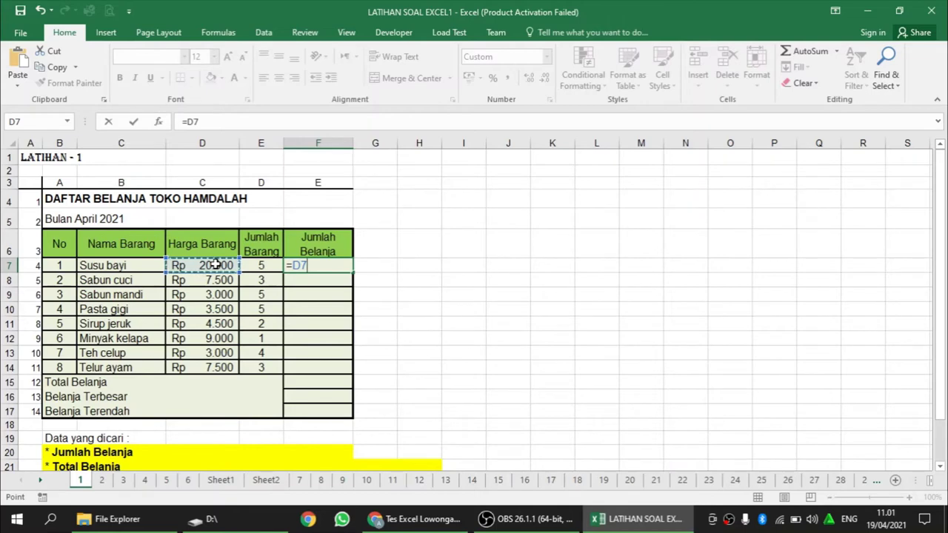
type("*")
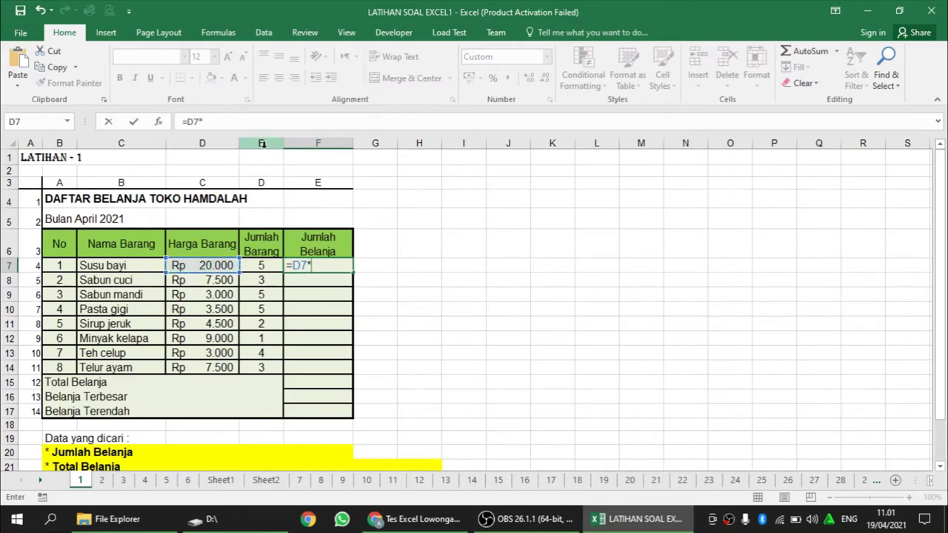
left_click(262, 264)
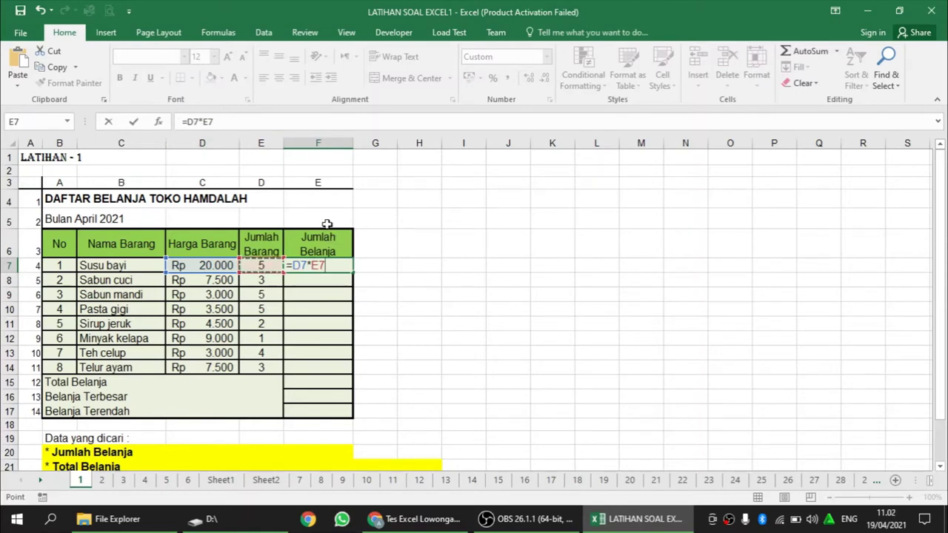
key("Return")
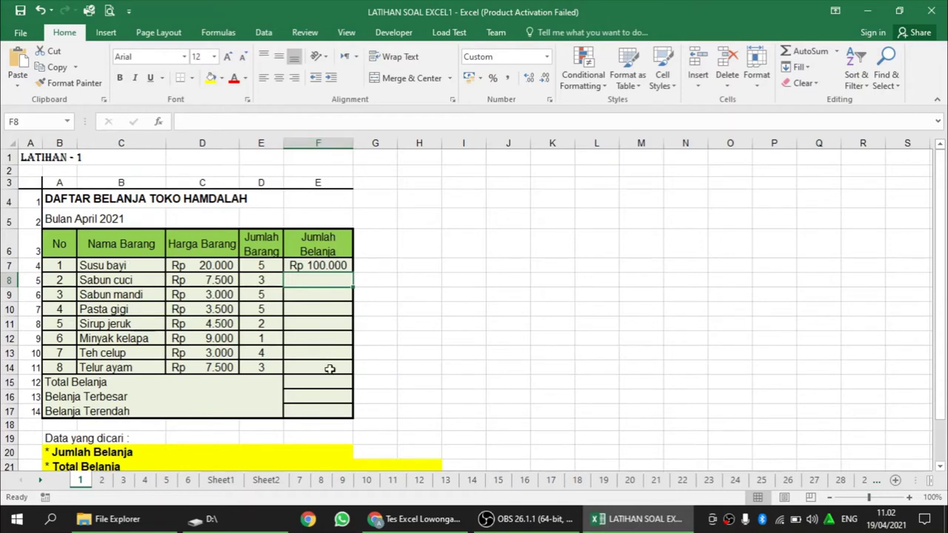
Copy the F7 formula down to F14, pricing all eight items through Telur ayam
left_click(377, 294)
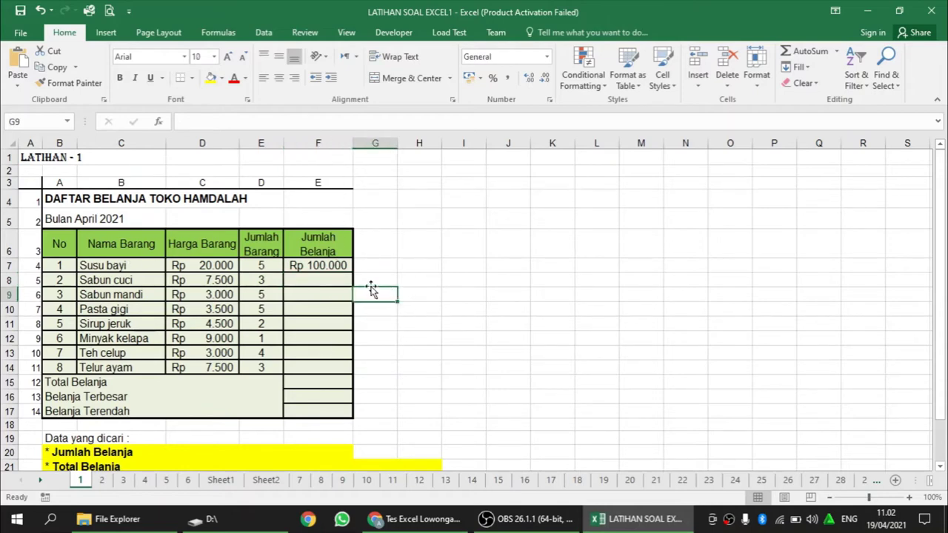
left_click(318, 265)
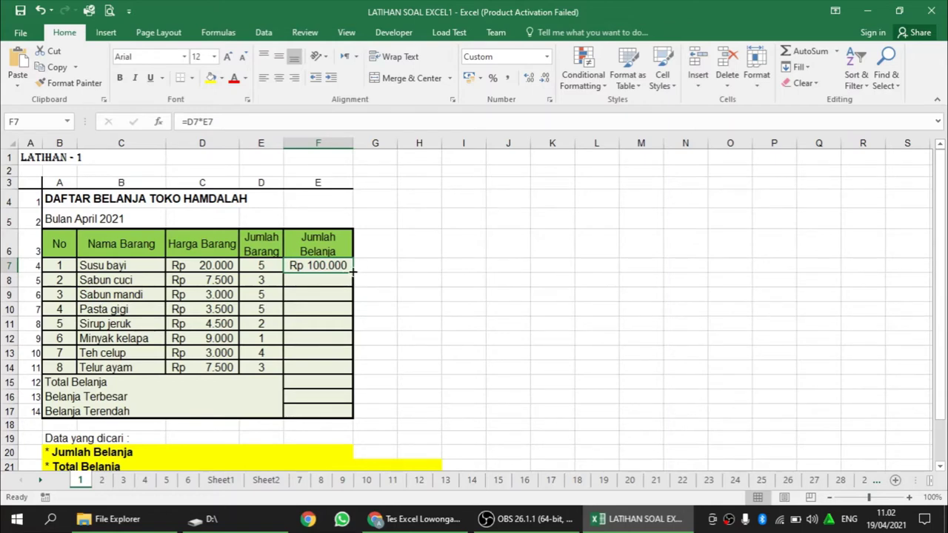
left_click_drag(353, 272, 348, 370)
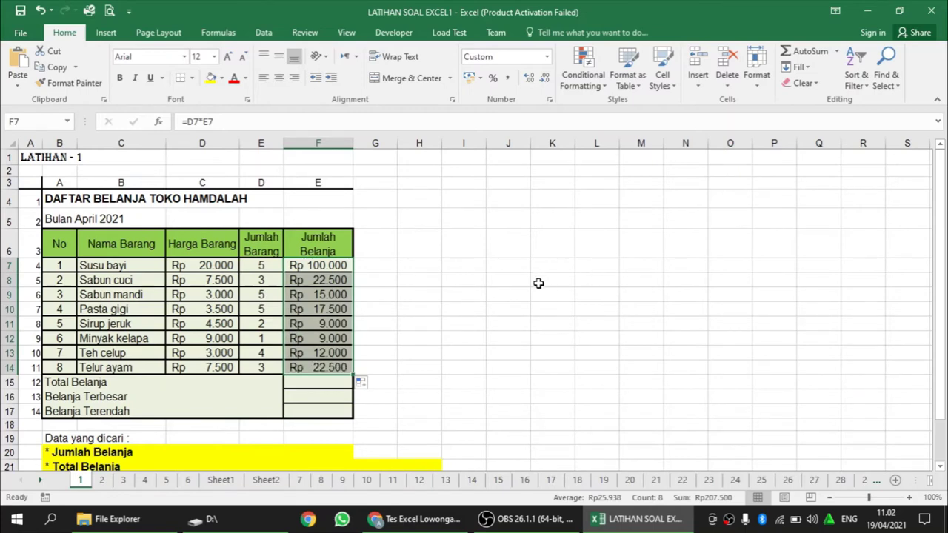
left_click(516, 326)
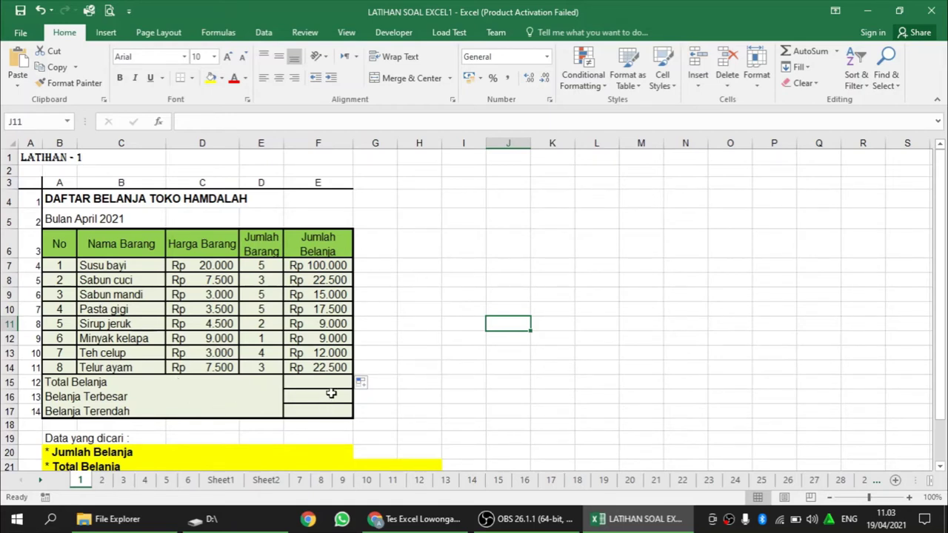
Enter =SUM(F7:F14) in F15 for a Total Belanja of Rp 207.500
scroll(434, 347, "down", 1)
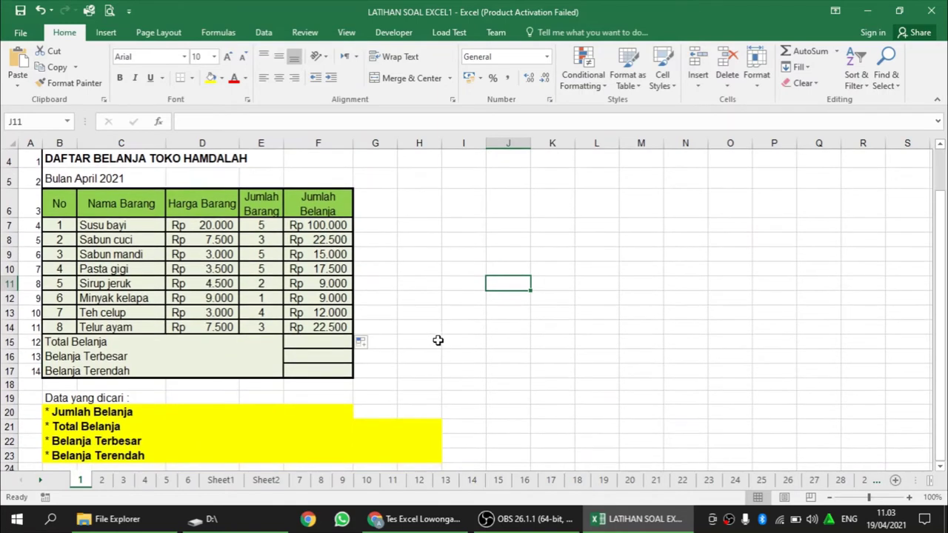
left_click(336, 341)
type("=")
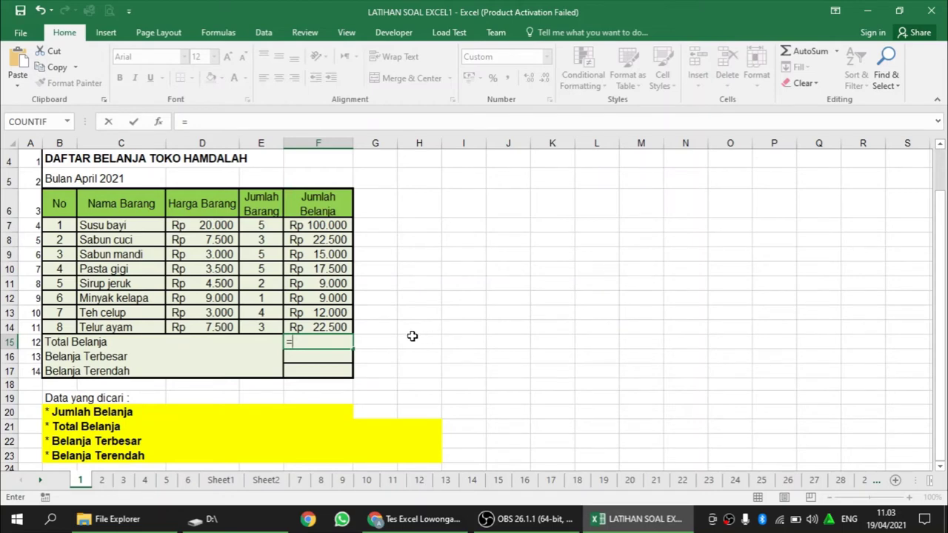
type("sum")
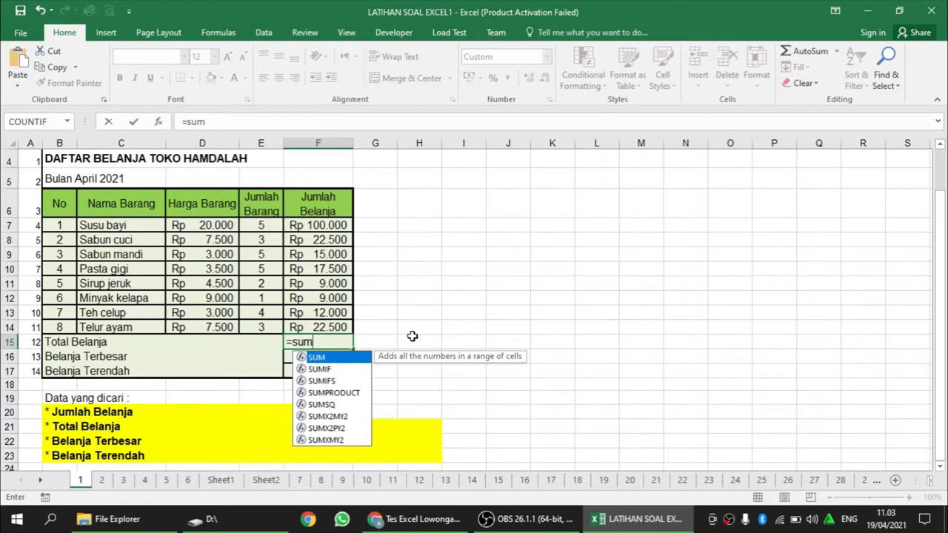
type("(")
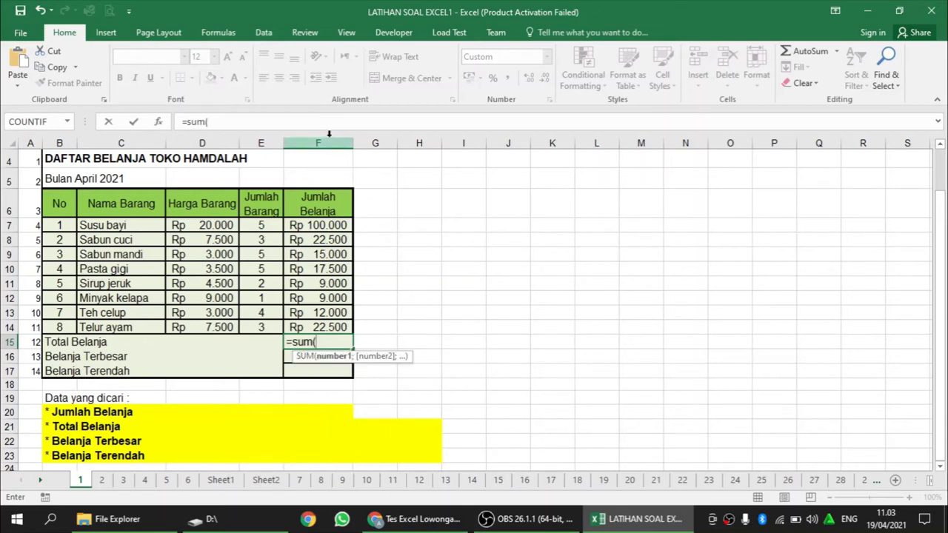
left_click(328, 225)
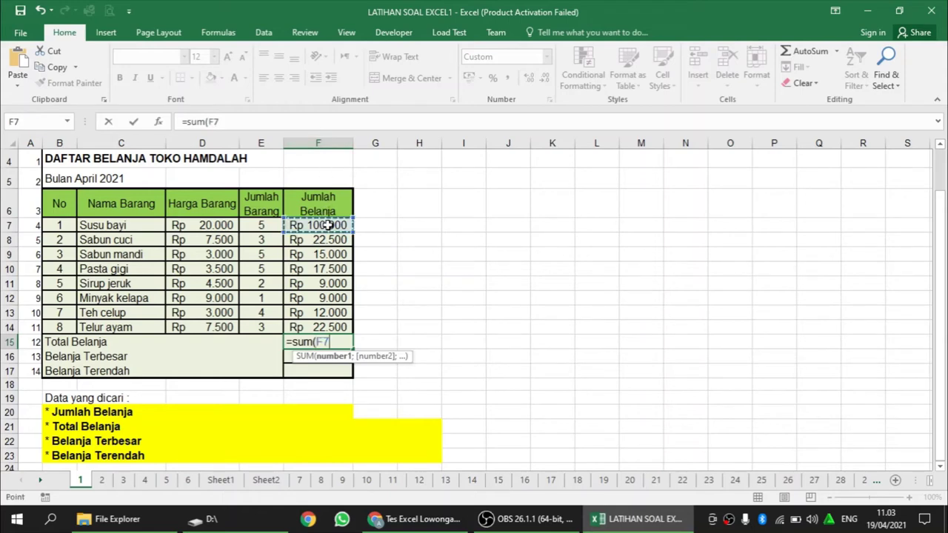
mouse_move(328, 225)
left_mouse_down()
mouse_move(319, 247)
mouse_move(329, 328)
left_mouse_up()
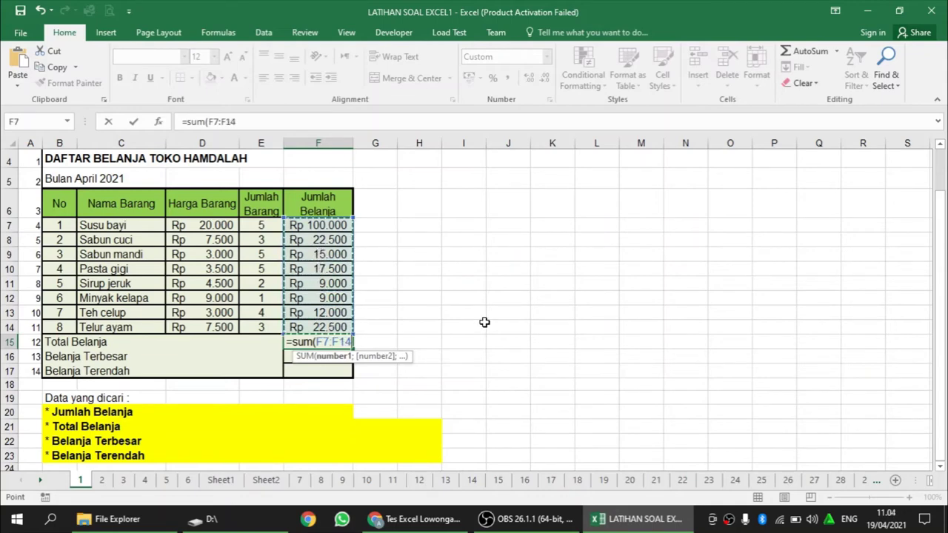
type(")")
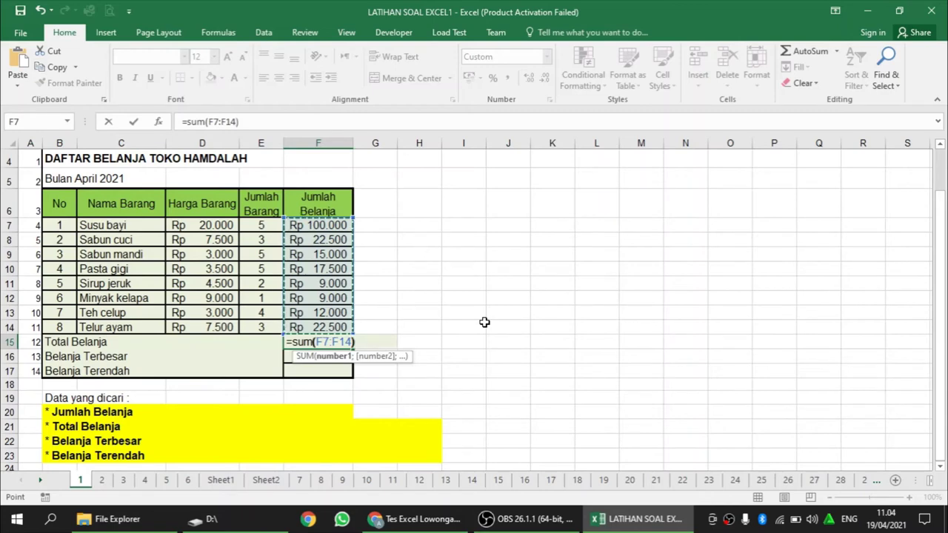
key("Return")
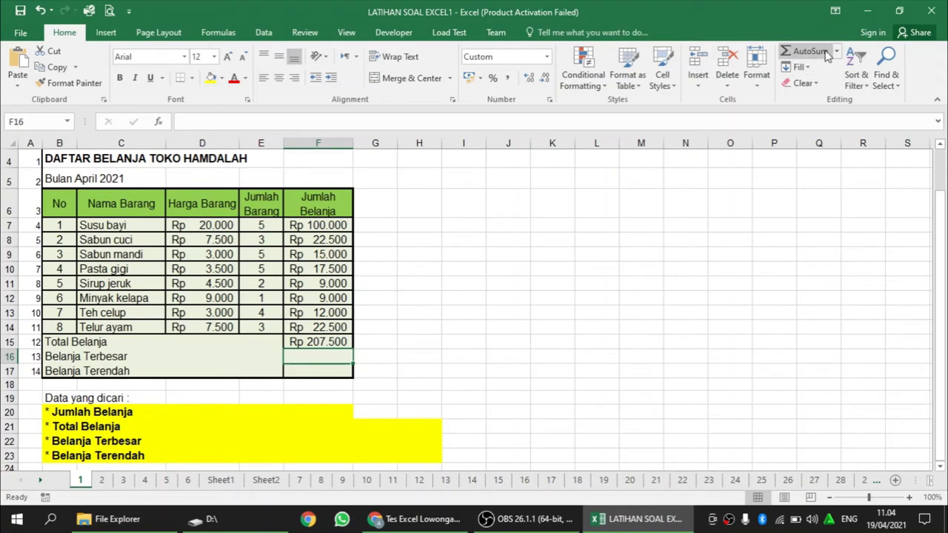
left_click(318, 344)
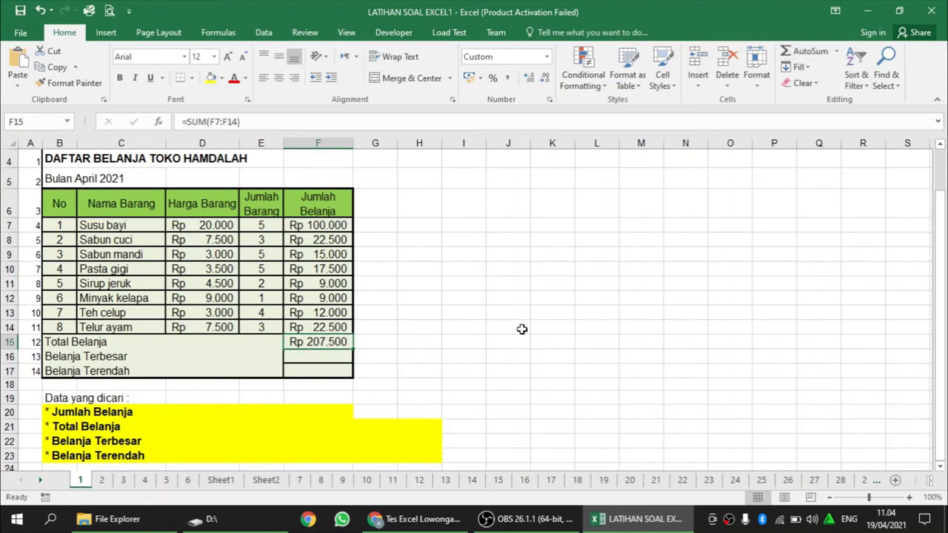
key("Delete")
left_click(466, 356)
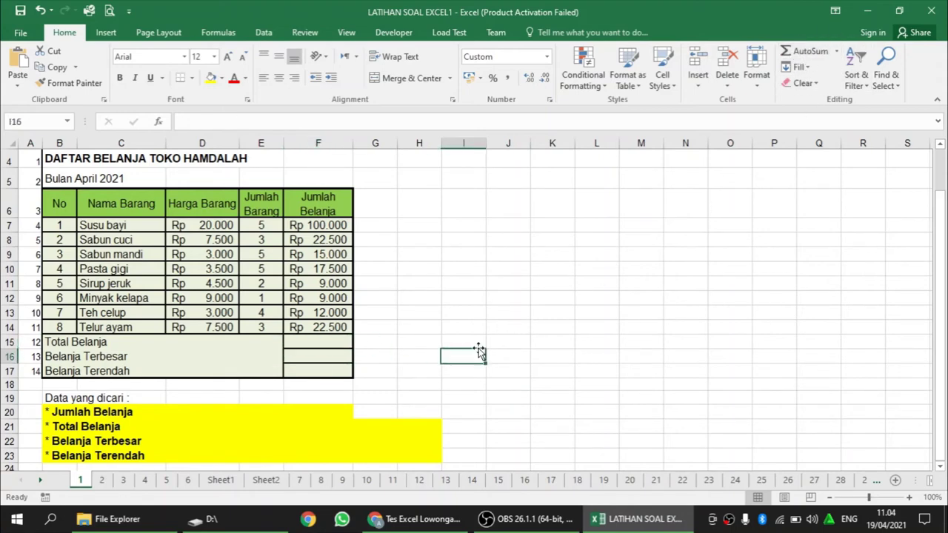
left_click(301, 342)
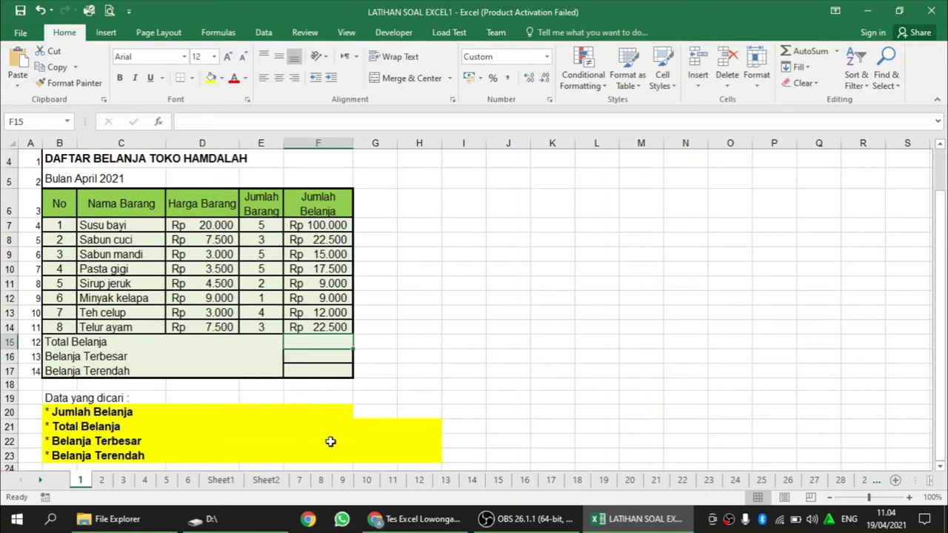
left_click(796, 50)
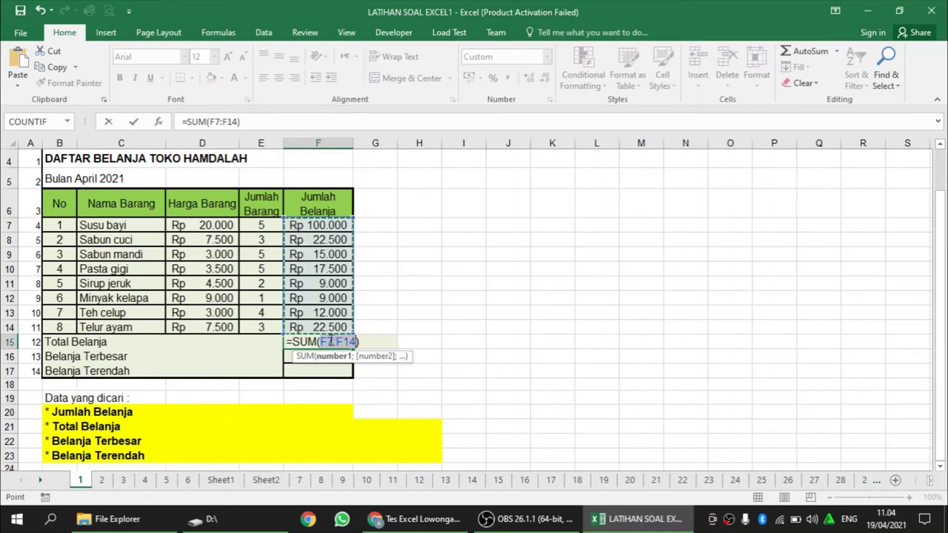
key("Return")
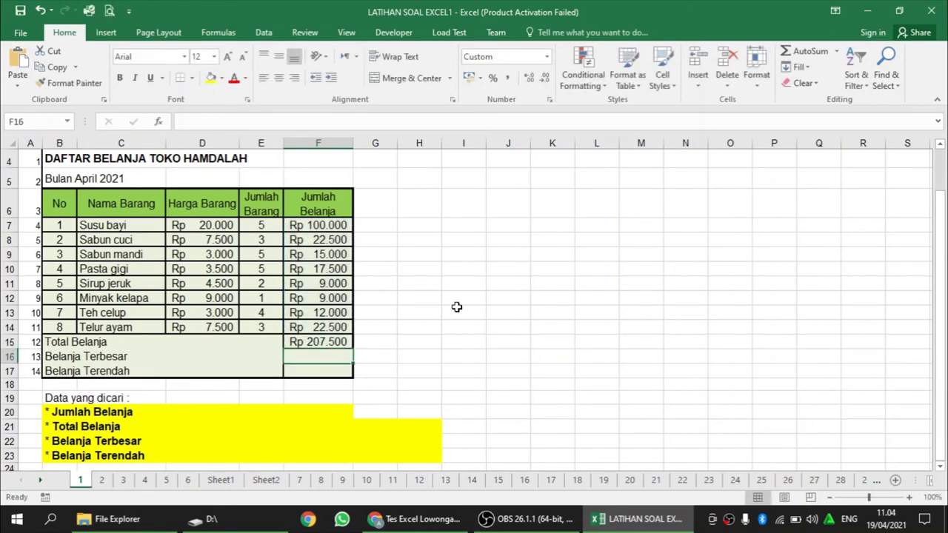
left_click(416, 350)
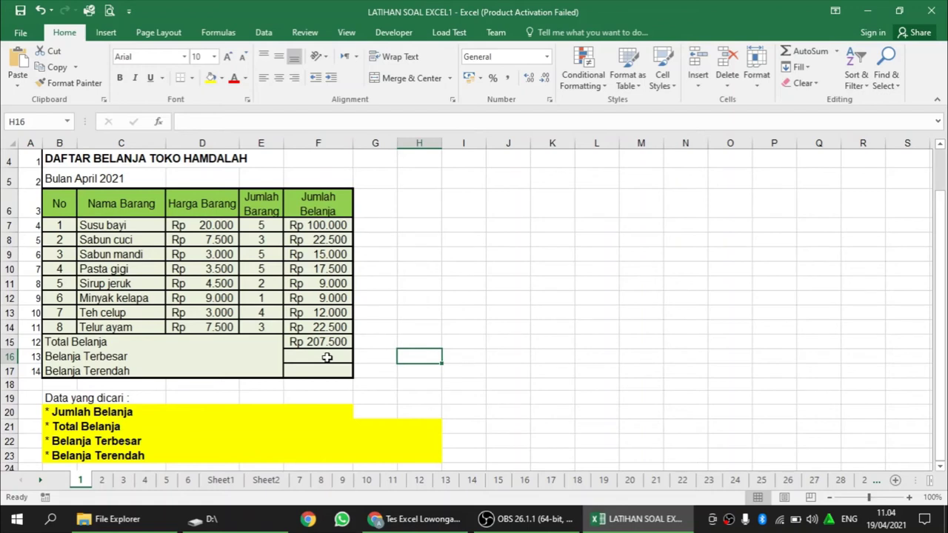
Enter =MAX(F7:F14) in F16, showing Rp 100.000 as Belanja Terbesar
left_click(326, 357)
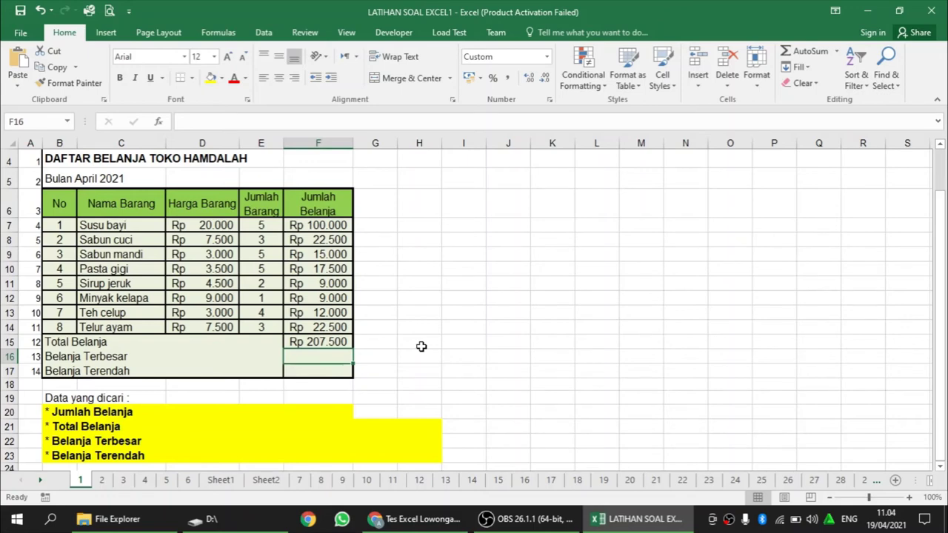
type("=")
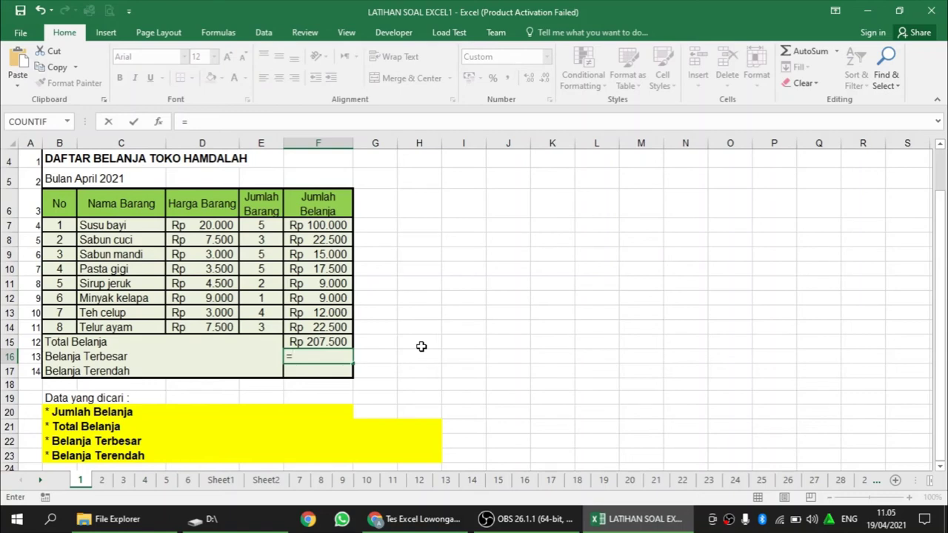
type("max")
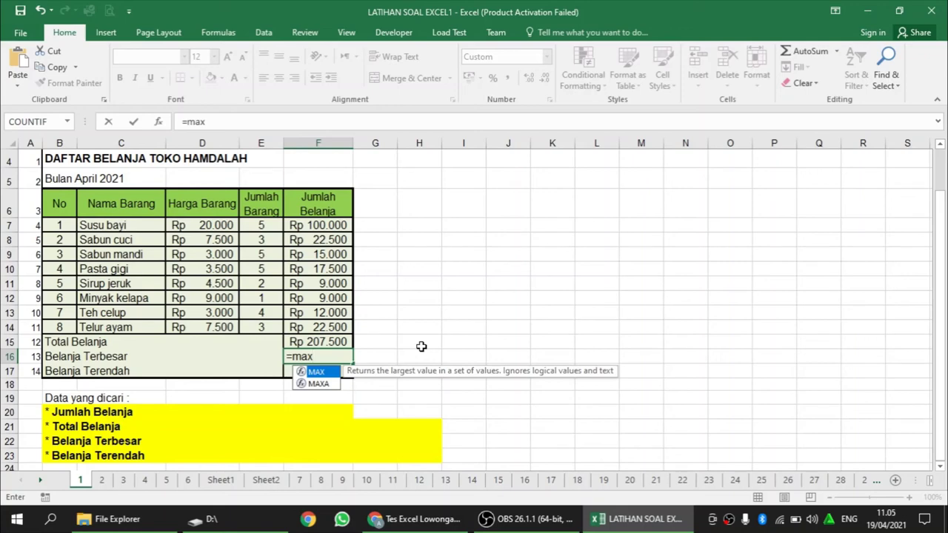
type("(")
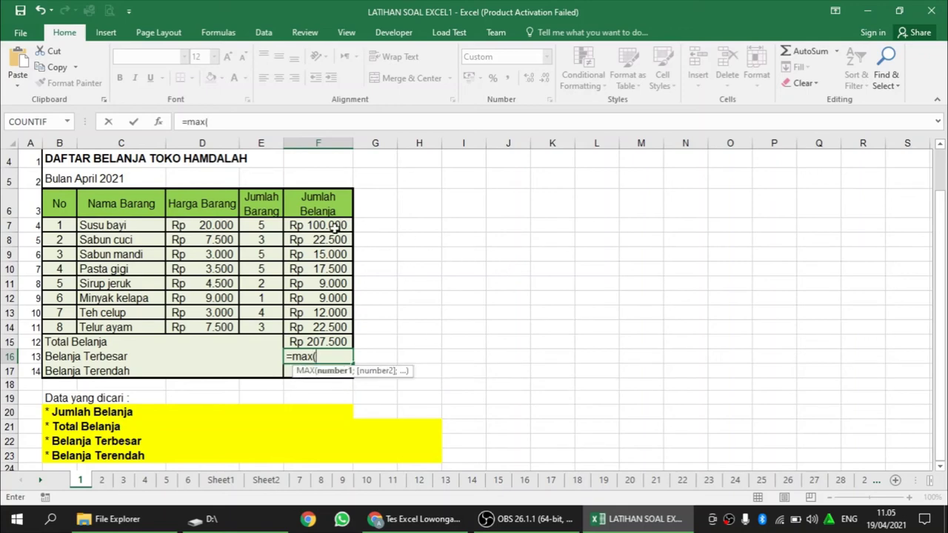
left_click(326, 226)
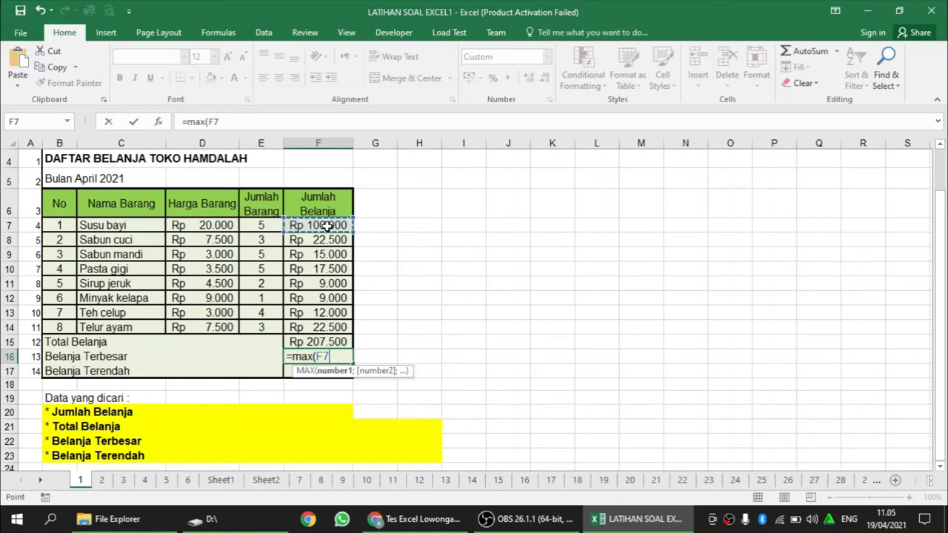
left_click_drag(326, 227, 319, 327)
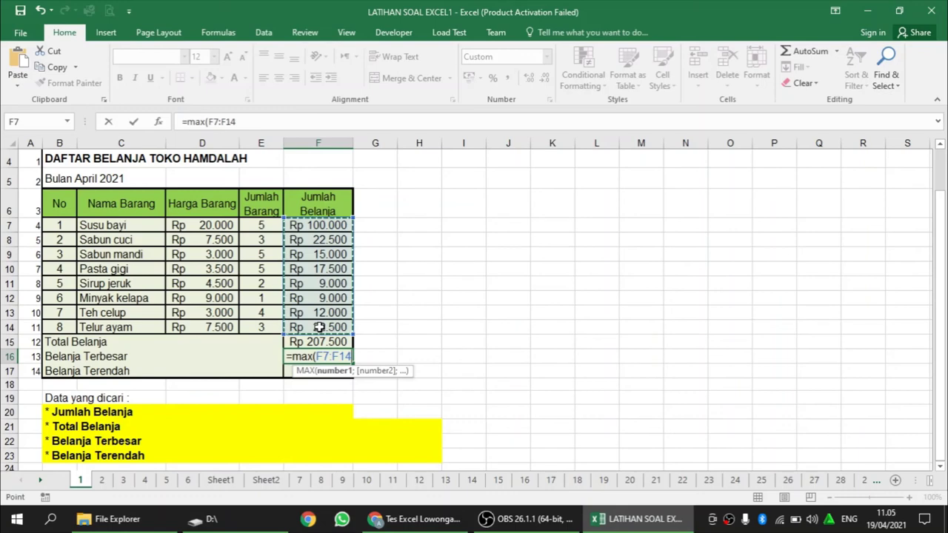
key("Return")
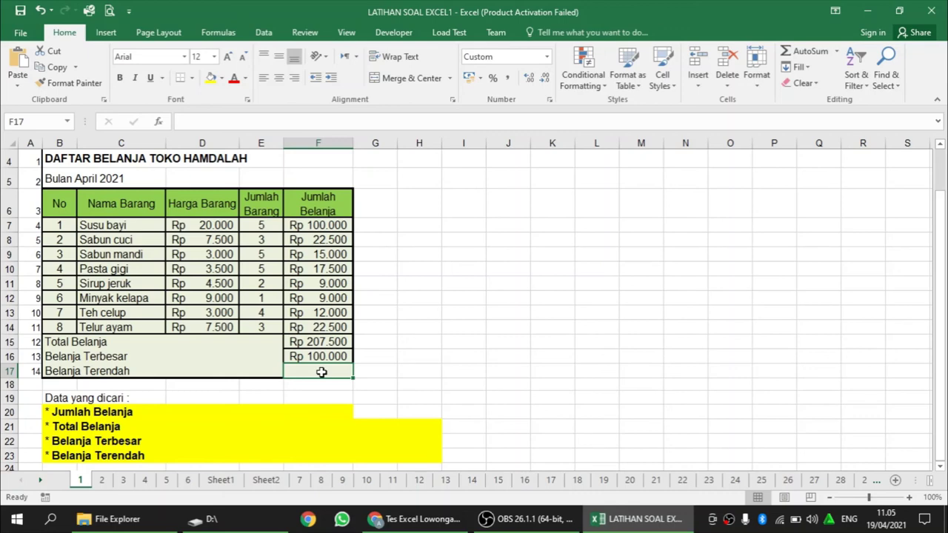
Enter =MIN(F7:F14) in F17, showing Rp 9.000 as Belanja Terendah
type("=min")
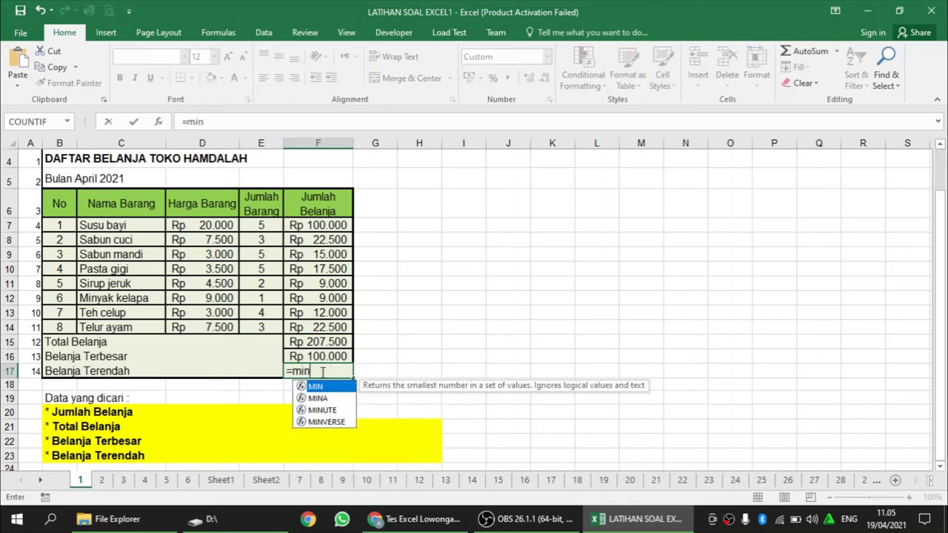
type("(")
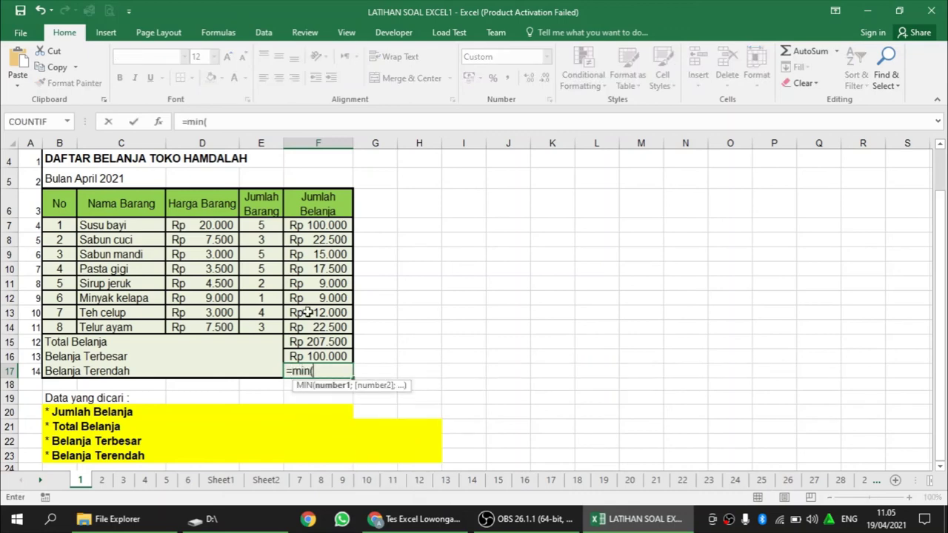
left_click_drag(308, 225, 311, 328)
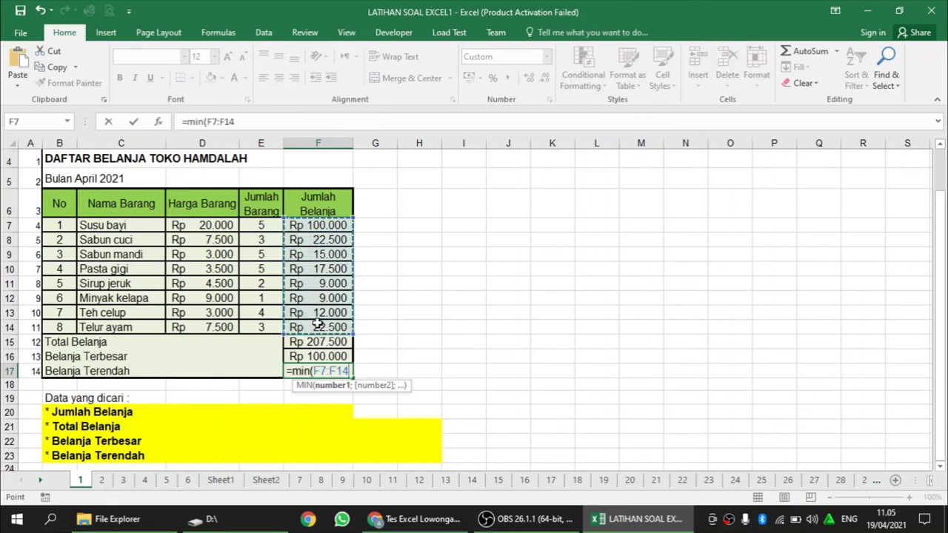
key("Return")
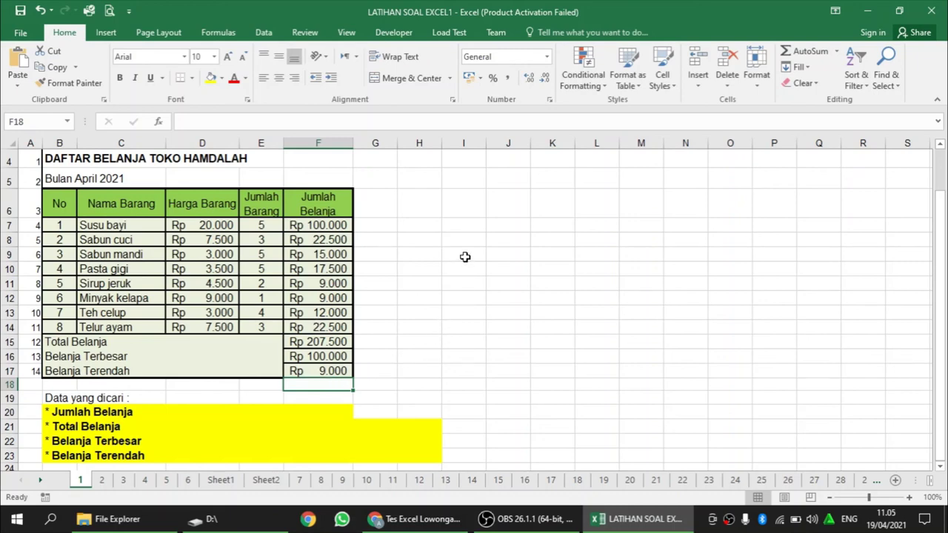
scroll(465, 257, "up", 1)
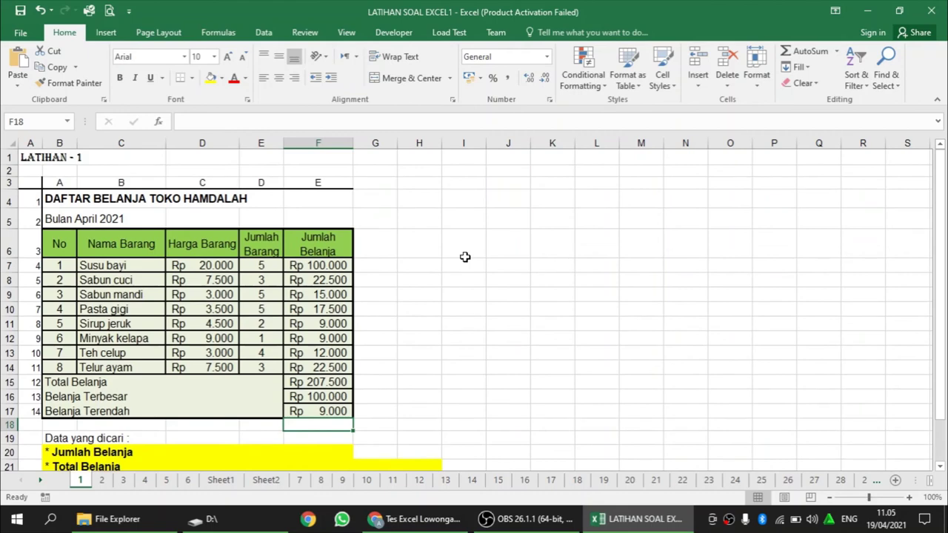
scroll(465, 257, "down", 1)
scroll(465, 257, "down", 1)
scroll(465, 257, "up", 1)
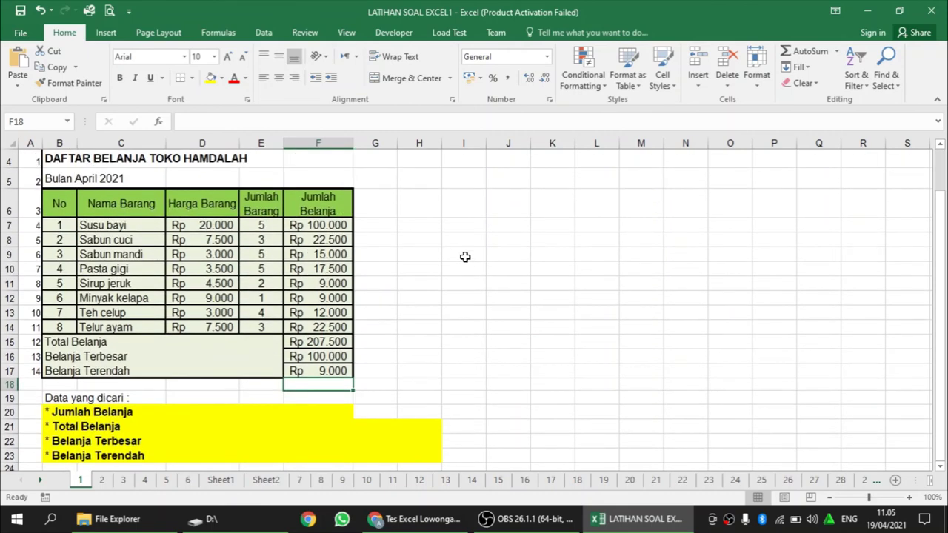
scroll(465, 257, "up", 1)
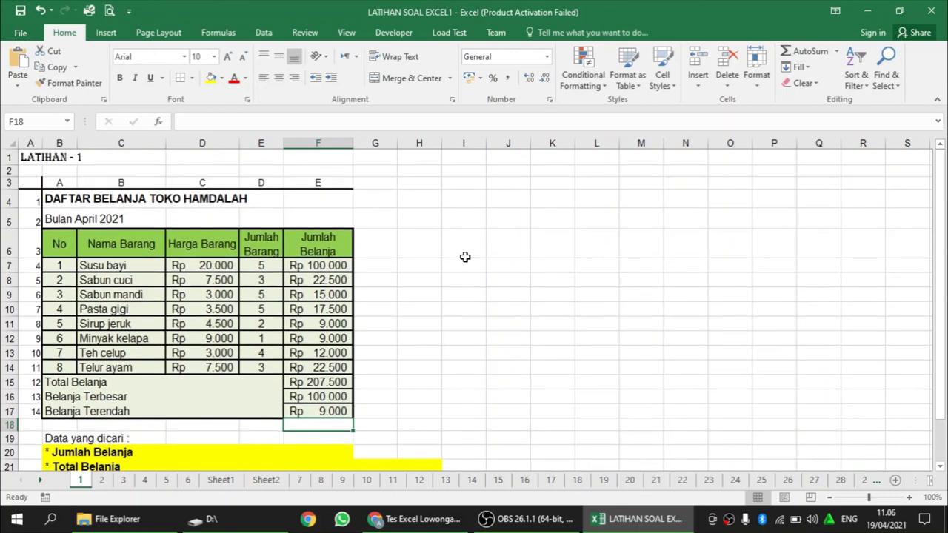